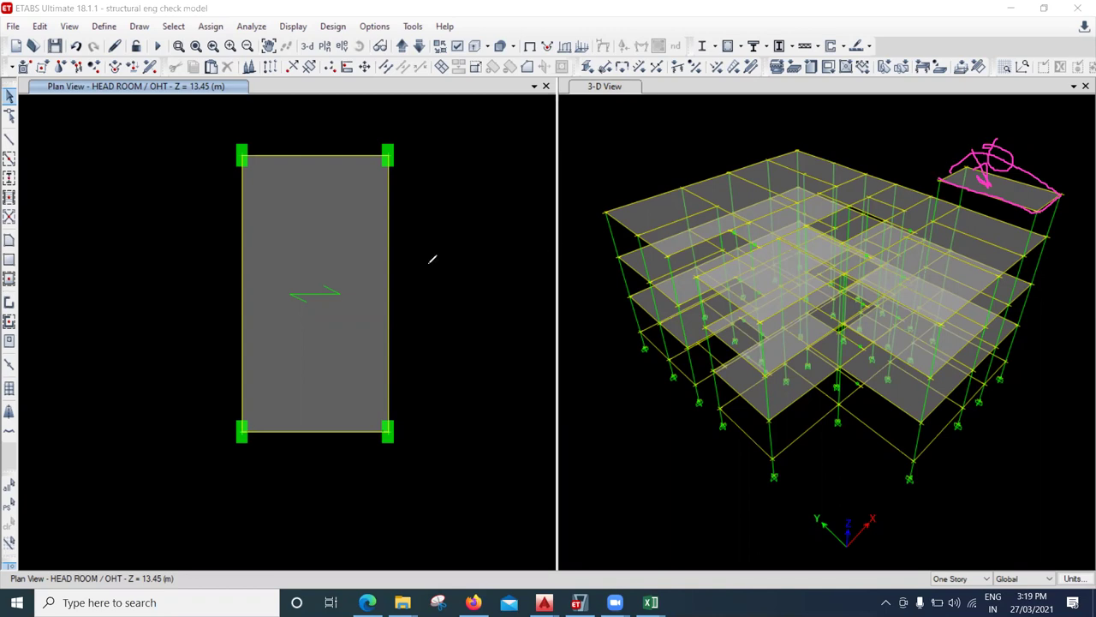
Sketch handwritten marks and notes around the headroom slab in the model view
mouse_move(421, 193)
mouse_down()
mouse_move(458, 235)
mouse_move(430, 188)
mouse_move(422, 204)
mouse_move(458, 183)
mouse_move(449, 176)
mouse_move(469, 183)
mouse_move(451, 154)
mouse_move(470, 169)
mouse_move(469, 146)
mouse_move(491, 190)
mouse_move(455, 186)
mouse_move(457, 213)
mouse_move(467, 182)
mouse_up()
mouse_move(492, 225)
mouse_down()
mouse_move(506, 247)
mouse_move(489, 227)
mouse_move(512, 193)
mouse_move(504, 190)
mouse_move(533, 183)
mouse_move(524, 187)
mouse_up()
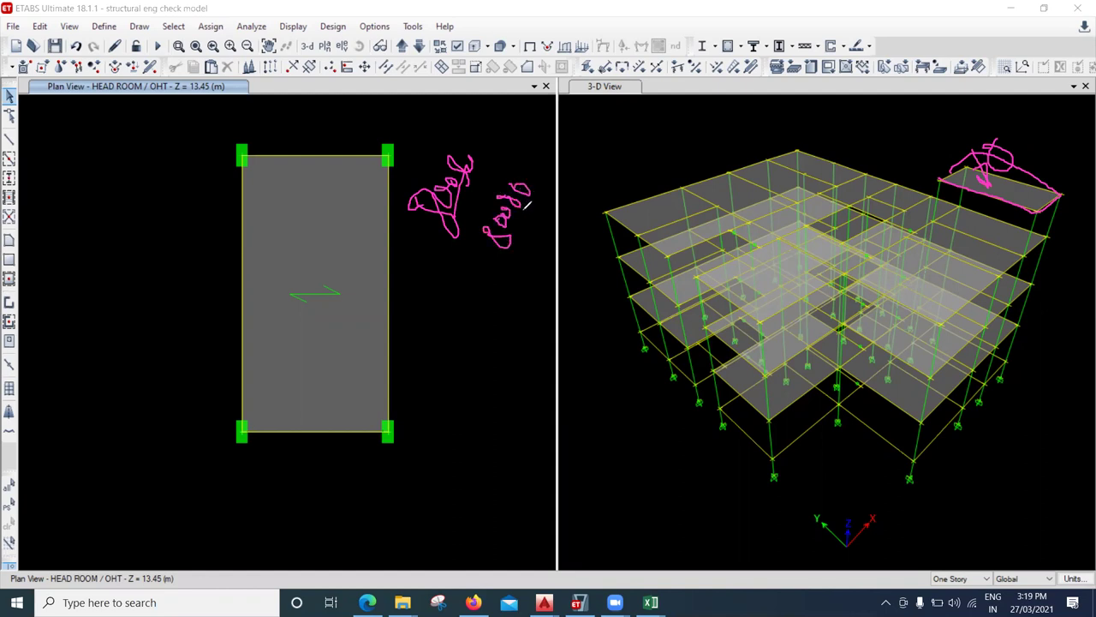
mouse_move(510, 146)
mouse_down()
mouse_move(577, 194)
mouse_move(556, 162)
mouse_move(594, 171)
mouse_move(611, 134)
mouse_move(592, 110)
mouse_move(608, 135)
mouse_up()
mouse_move(473, 312)
mouse_down()
mouse_move(497, 330)
mouse_move(522, 262)
mouse_move(536, 256)
mouse_move(532, 242)
mouse_move(561, 246)
mouse_move(587, 231)
mouse_move(582, 217)
mouse_move(613, 232)
mouse_move(637, 171)
mouse_up()
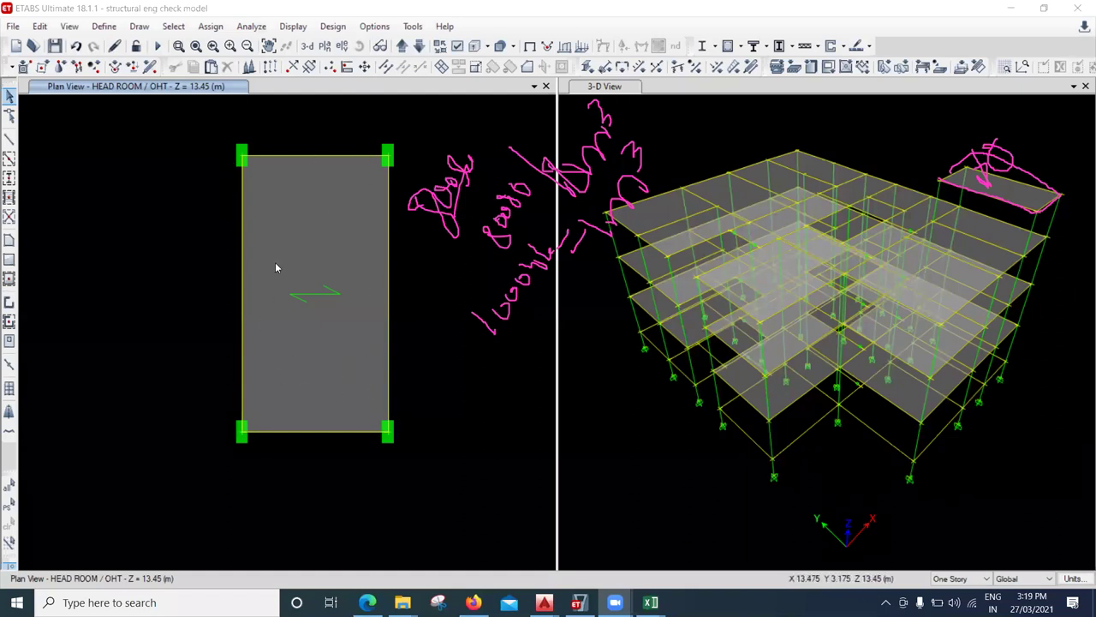
Dimension the slab's corners: 2.861 m width below and 5.409 m length on the right
click(136, 29)
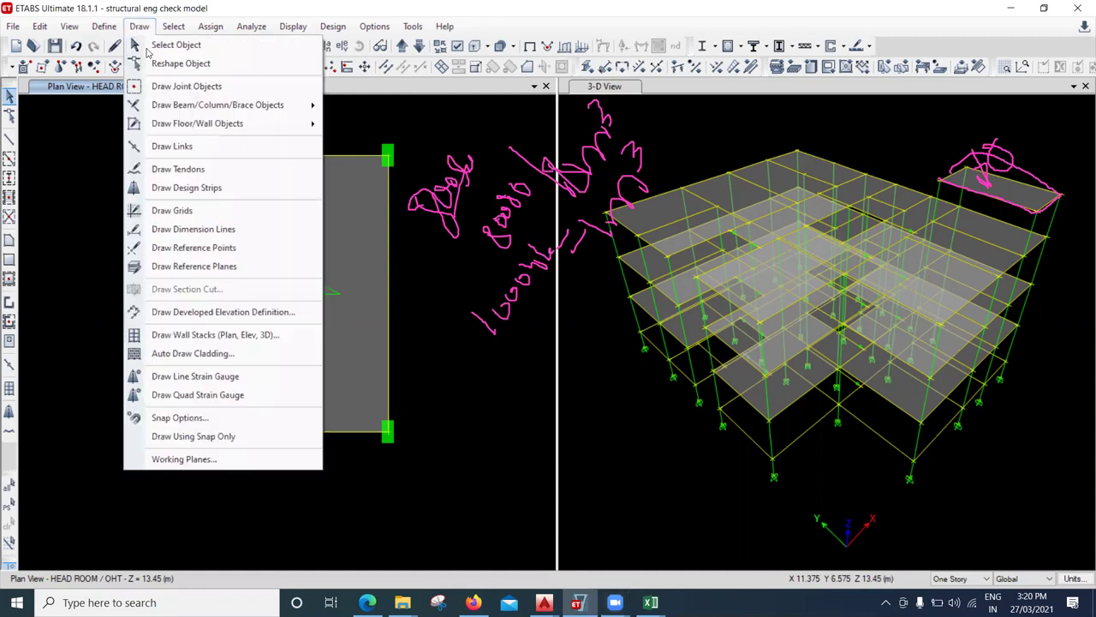
click(201, 230)
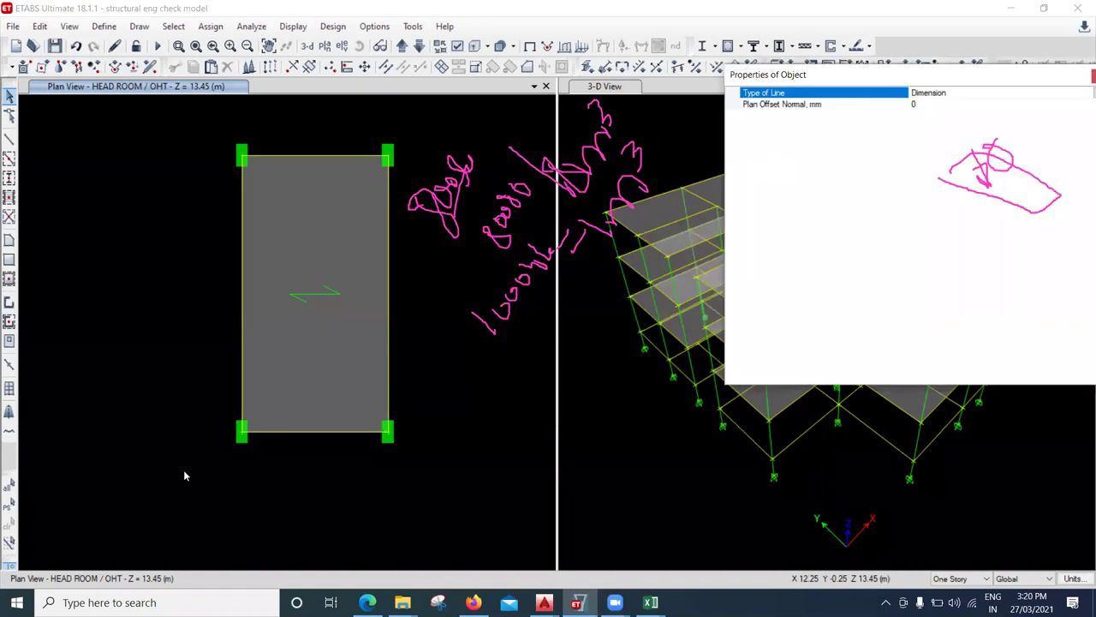
click(242, 437)
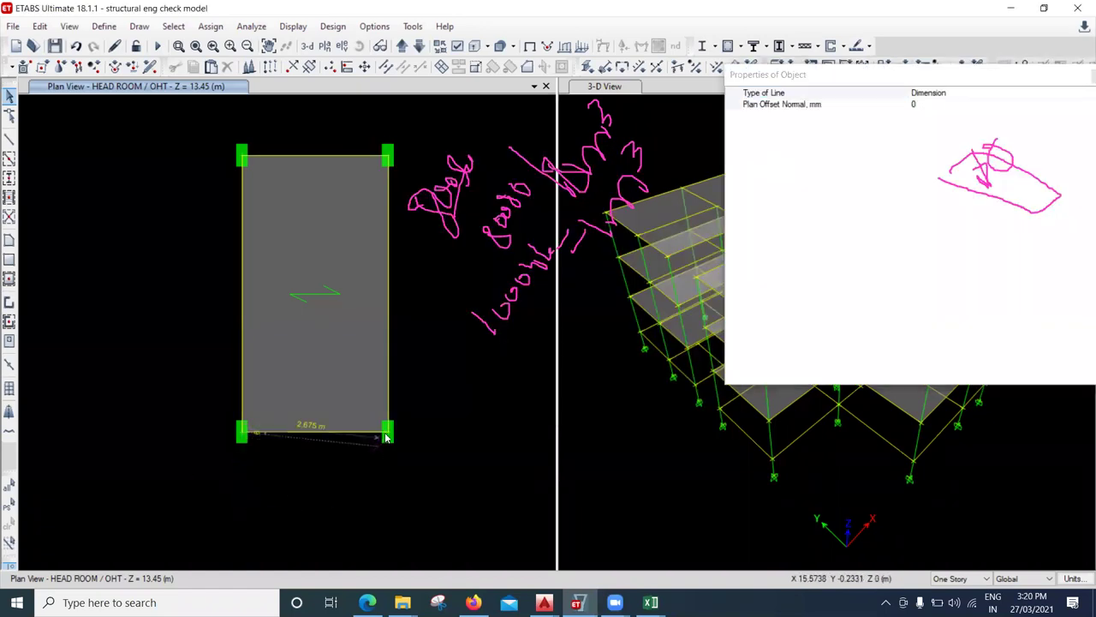
click(387, 433)
click(368, 500)
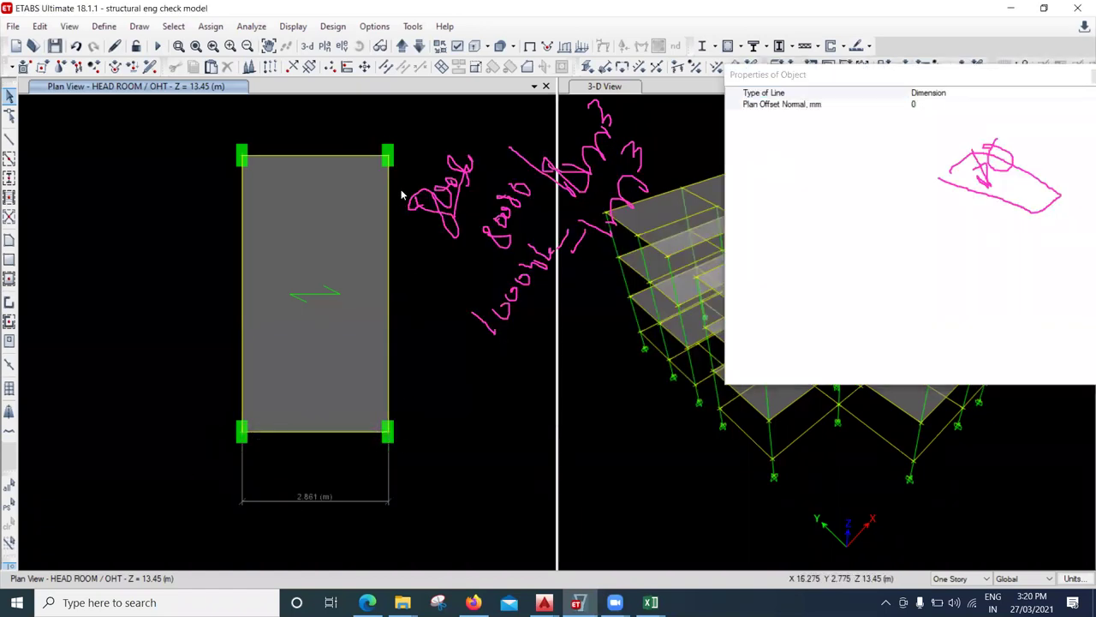
click(388, 159)
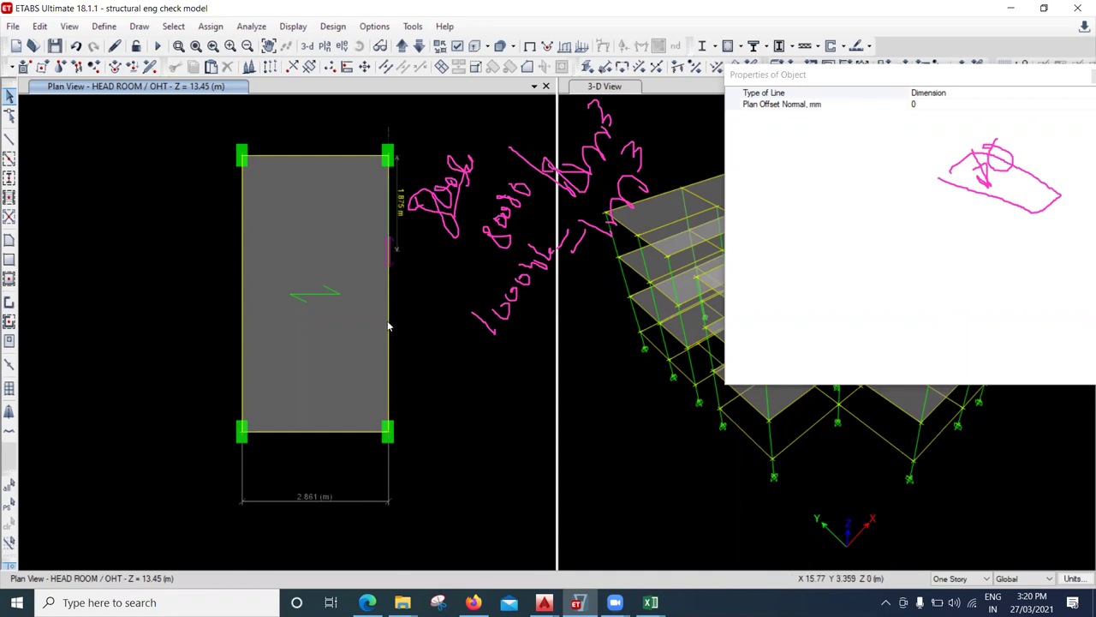
click(387, 433)
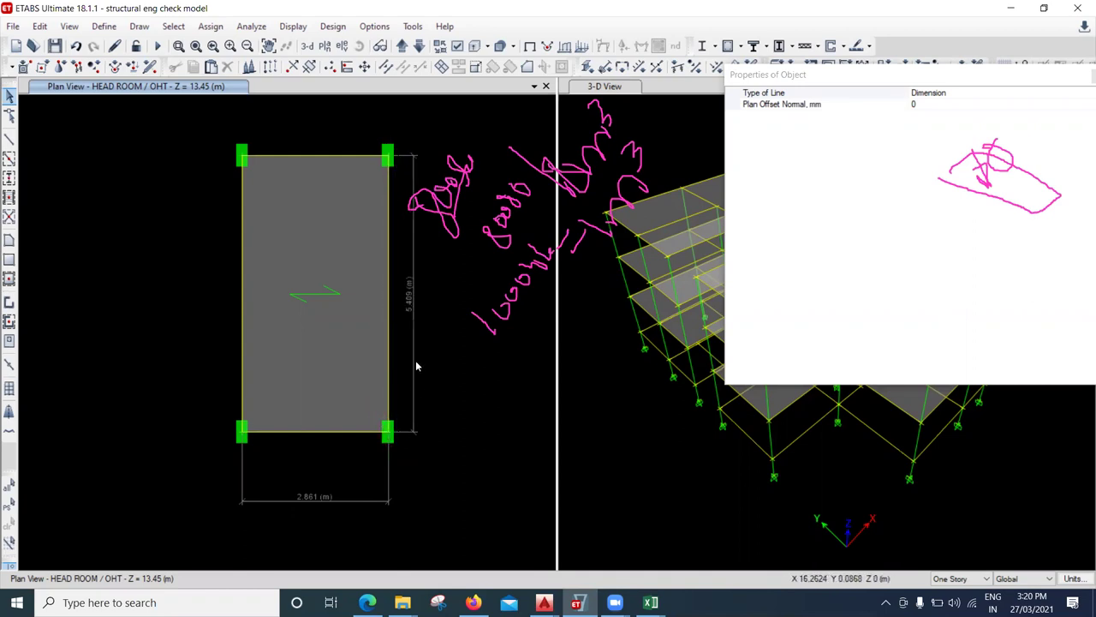
click(412, 278)
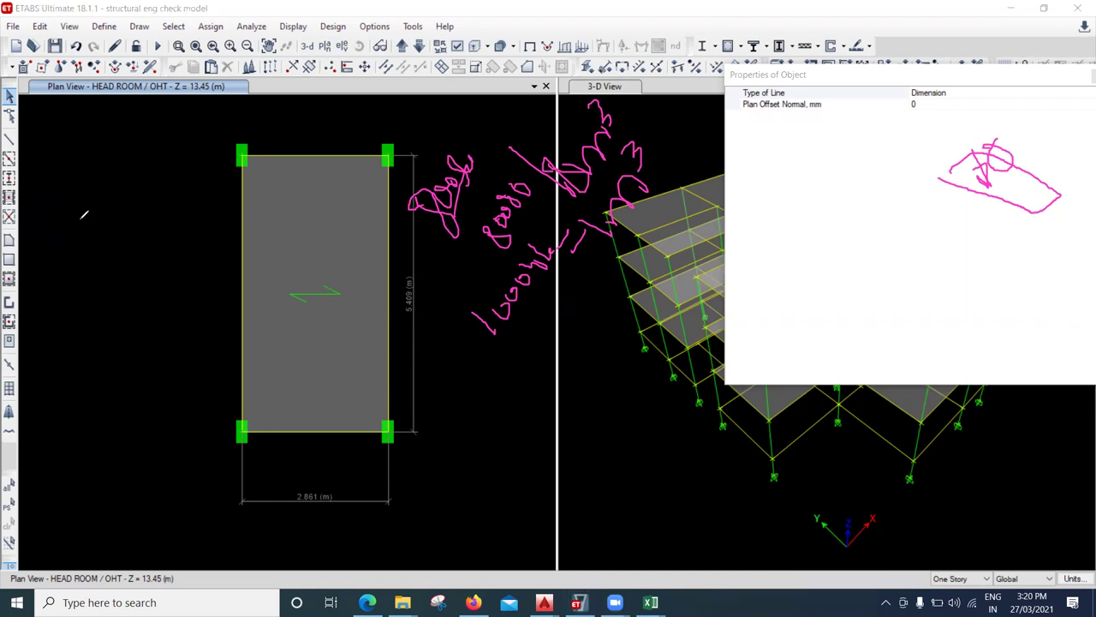
drag(36, 220, 47, 242)
drag(82, 192, 53, 230)
click(79, 229)
mouse_move(89, 190)
mouse_down()
mouse_move(116, 183)
mouse_move(114, 214)
mouse_up()
drag(130, 174, 159, 182)
drag(147, 171, 153, 202)
mouse_move(157, 195)
mouse_down()
mouse_move(213, 156)
mouse_move(198, 130)
mouse_up()
mouse_move(78, 300)
mouse_down()
mouse_move(121, 306)
mouse_move(147, 262)
mouse_move(161, 269)
mouse_up()
drag(150, 215, 171, 236)
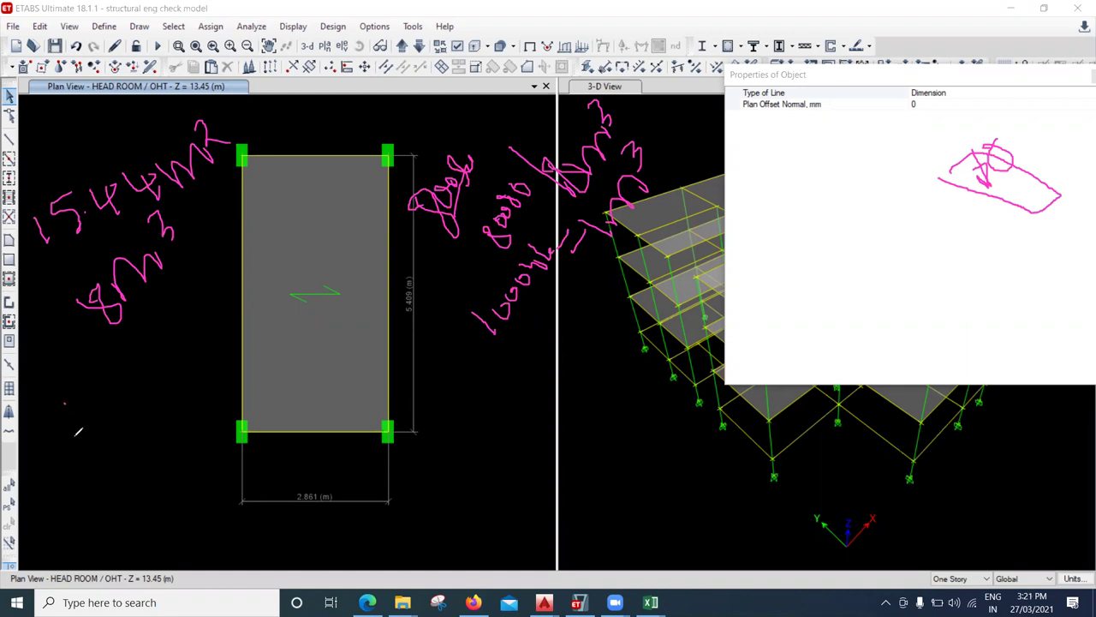
drag(65, 403, 92, 442)
drag(102, 398, 71, 438)
drag(85, 378, 122, 421)
drag(118, 392, 130, 383)
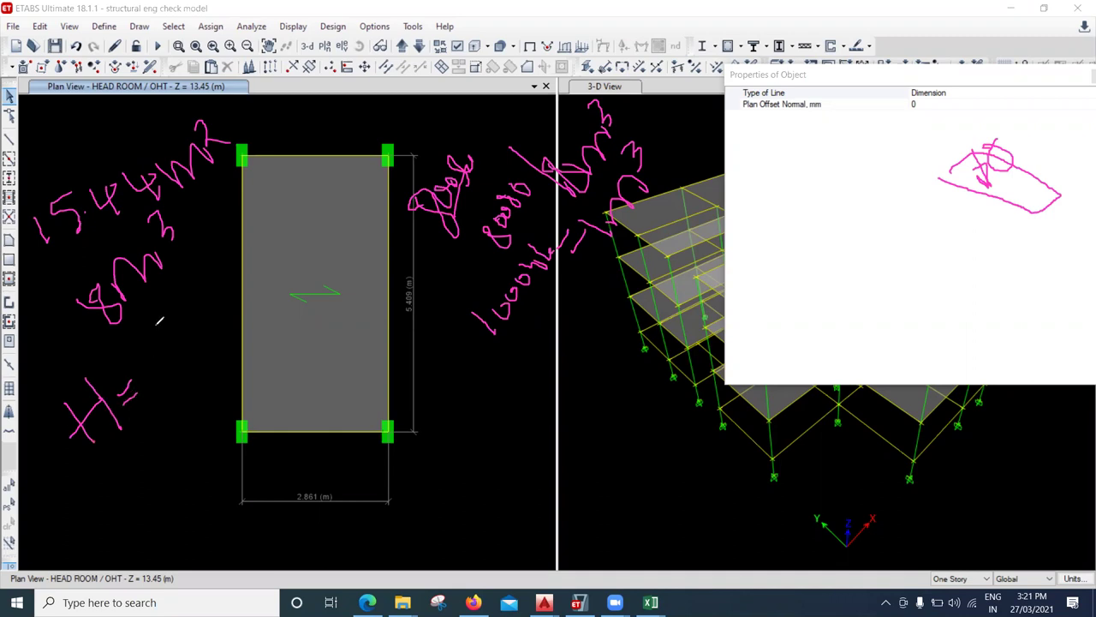
mouse_move(175, 362)
mouse_down()
mouse_move(137, 357)
mouse_move(171, 346)
mouse_up()
mouse_move(163, 344)
mouse_down()
mouse_move(191, 336)
mouse_move(202, 310)
mouse_up()
drag(176, 418, 240, 336)
drag(199, 302, 202, 329)
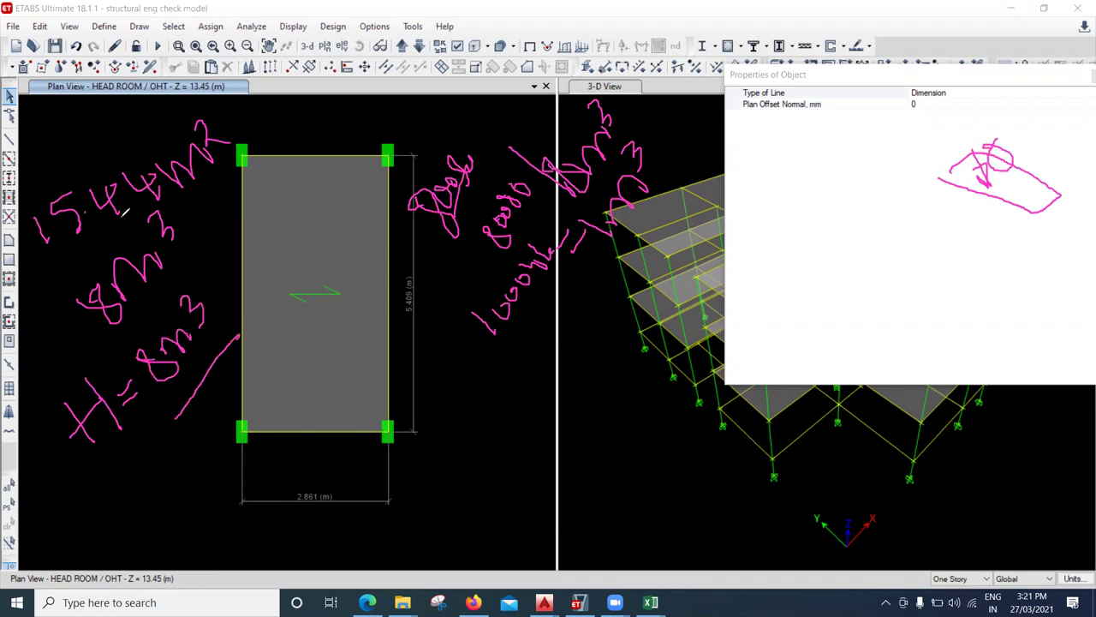
drag(190, 420, 211, 445)
mouse_move(235, 397)
mouse_down()
mouse_move(242, 421)
mouse_move(276, 367)
mouse_move(300, 363)
mouse_move(308, 326)
mouse_up()
click(275, 319)
mouse_move(278, 298)
mouse_down()
mouse_move(300, 254)
mouse_move(297, 287)
mouse_up()
mouse_move(352, 176)
mouse_down()
mouse_move(382, 164)
mouse_move(384, 145)
mouse_up()
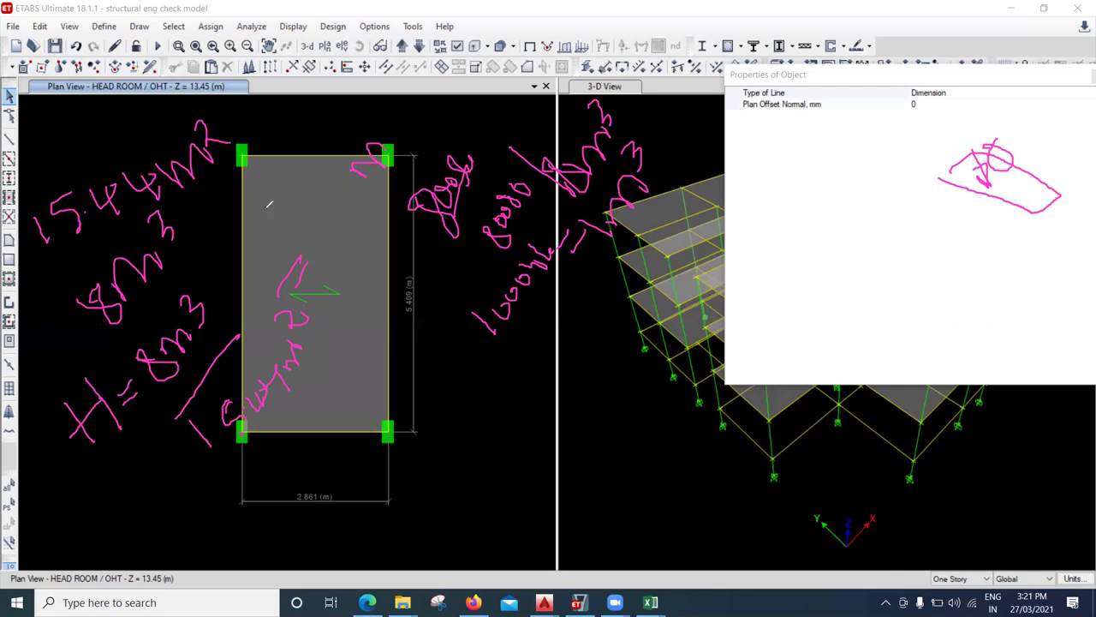
mouse_move(282, 506)
mouse_down()
mouse_move(301, 467)
mouse_move(286, 530)
mouse_up()
drag(333, 445, 331, 447)
mouse_move(363, 396)
mouse_down()
mouse_move(343, 414)
mouse_move(349, 424)
mouse_up()
drag(396, 362, 365, 370)
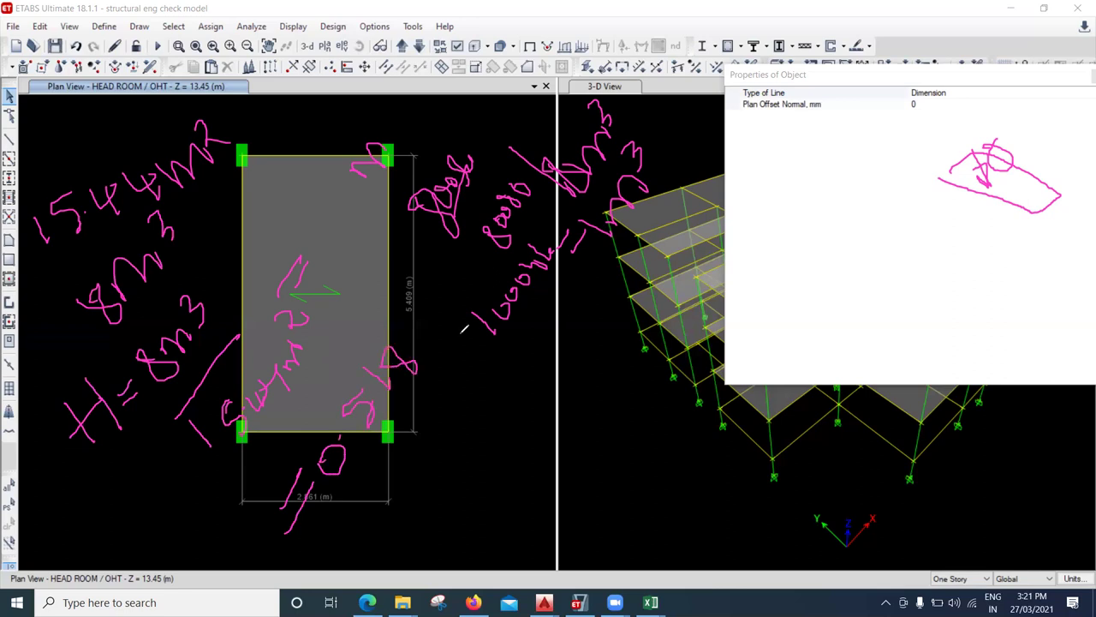
drag(412, 342, 465, 325)
mouse_move(409, 499)
mouse_down()
mouse_move(467, 470)
mouse_move(459, 464)
mouse_move(486, 499)
mouse_up()
mouse_move(463, 461)
mouse_down()
mouse_move(476, 421)
mouse_move(502, 422)
mouse_move(582, 298)
mouse_up()
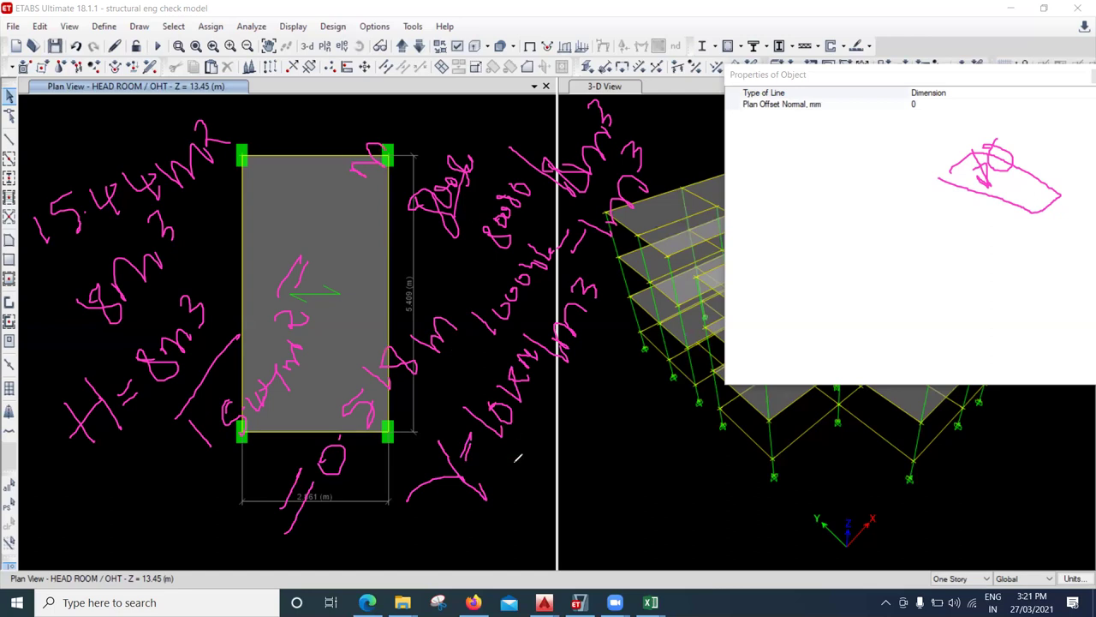
drag(548, 495, 550, 497)
click(544, 457)
drag(559, 434, 548, 473)
mouse_move(569, 411)
mouse_down()
mouse_move(584, 426)
mouse_move(574, 431)
mouse_up()
mouse_move(580, 385)
mouse_down()
mouse_move(626, 387)
mouse_move(599, 418)
mouse_up()
drag(599, 377, 623, 411)
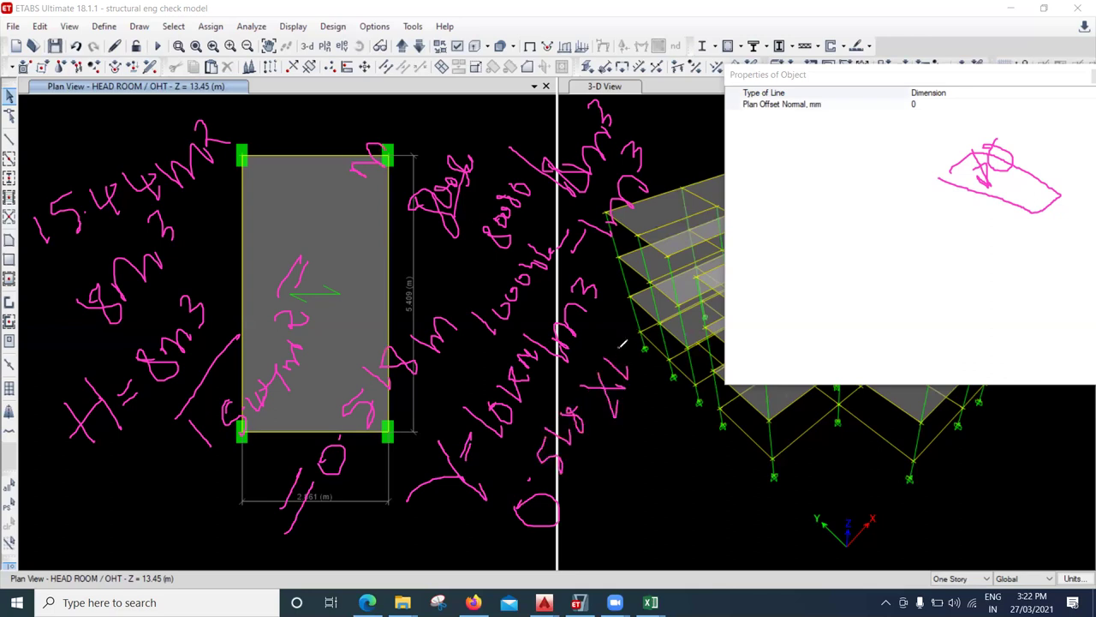
drag(625, 341, 632, 367)
drag(641, 342, 644, 348)
drag(625, 495, 610, 524)
mouse_move(644, 477)
mouse_down()
mouse_move(673, 497)
mouse_move(686, 490)
mouse_up()
drag(666, 444, 708, 435)
mouse_move(721, 433)
mouse_down()
mouse_move(745, 394)
mouse_move(742, 405)
mouse_up()
drag(733, 341, 776, 348)
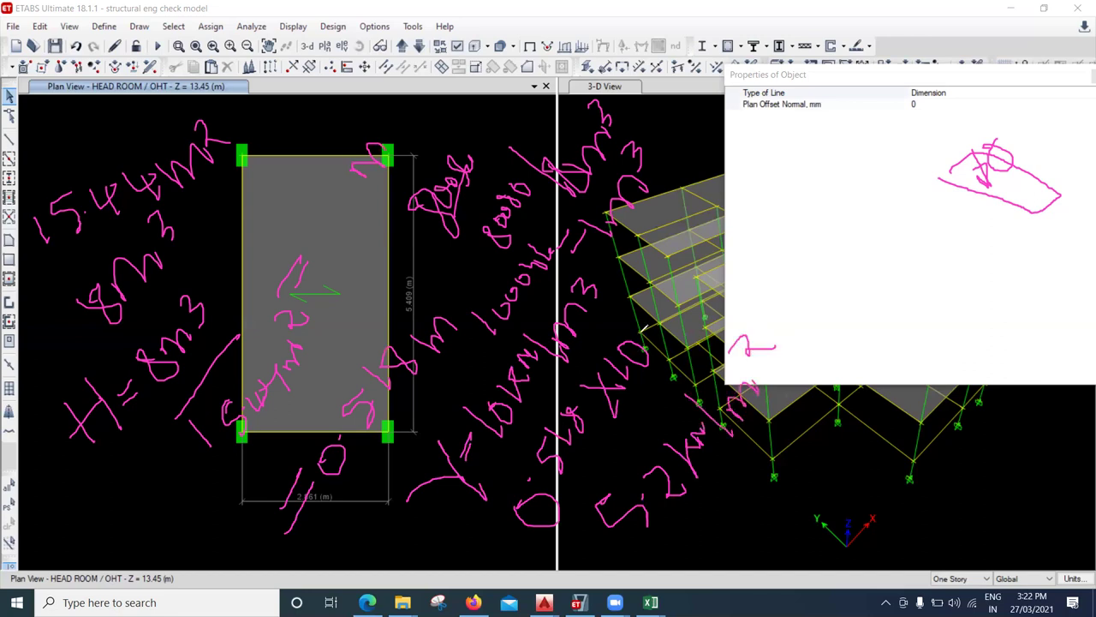
drag(646, 346, 665, 329)
drag(660, 283, 667, 303)
drag(584, 341, 562, 375)
drag(638, 295, 625, 324)
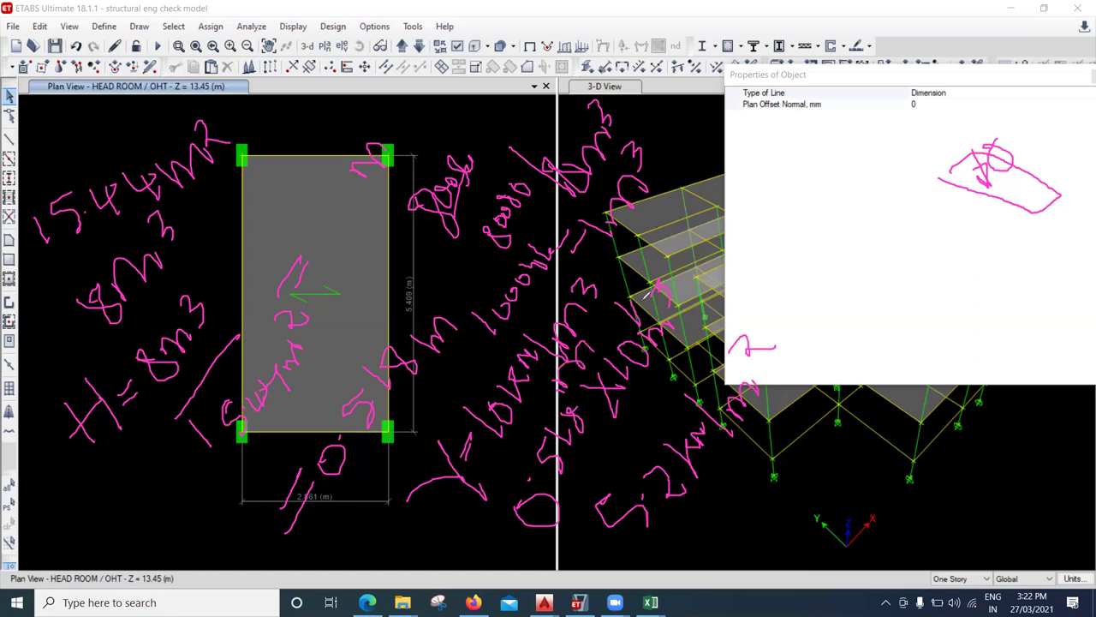
drag(633, 282, 644, 308)
drag(608, 350, 594, 394)
mouse_move(806, 340)
mouse_down()
mouse_move(666, 408)
mouse_move(611, 555)
mouse_move(690, 502)
mouse_move(604, 559)
mouse_up()
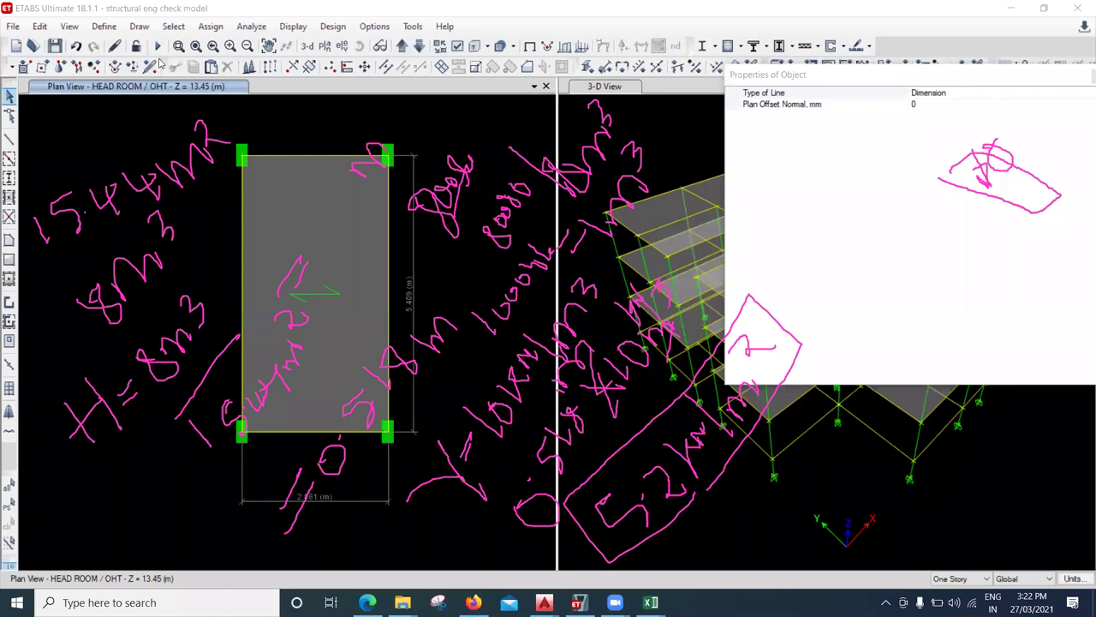
Close the Properties of Object panel, clear the selection, and select the Head Room / OHT slab
click(334, 259)
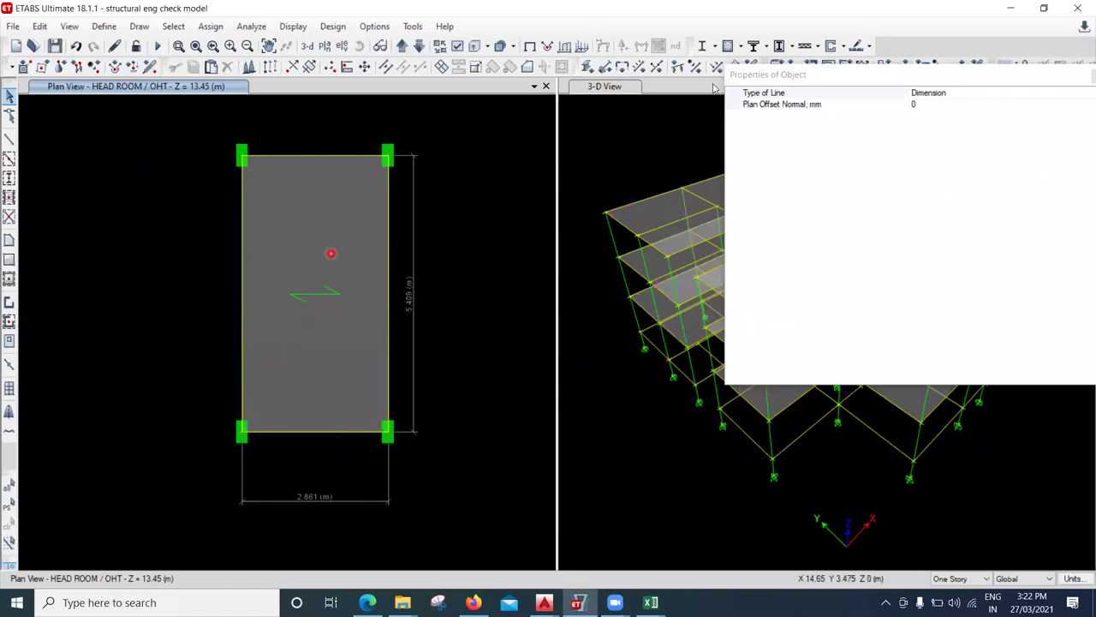
click(1018, 124)
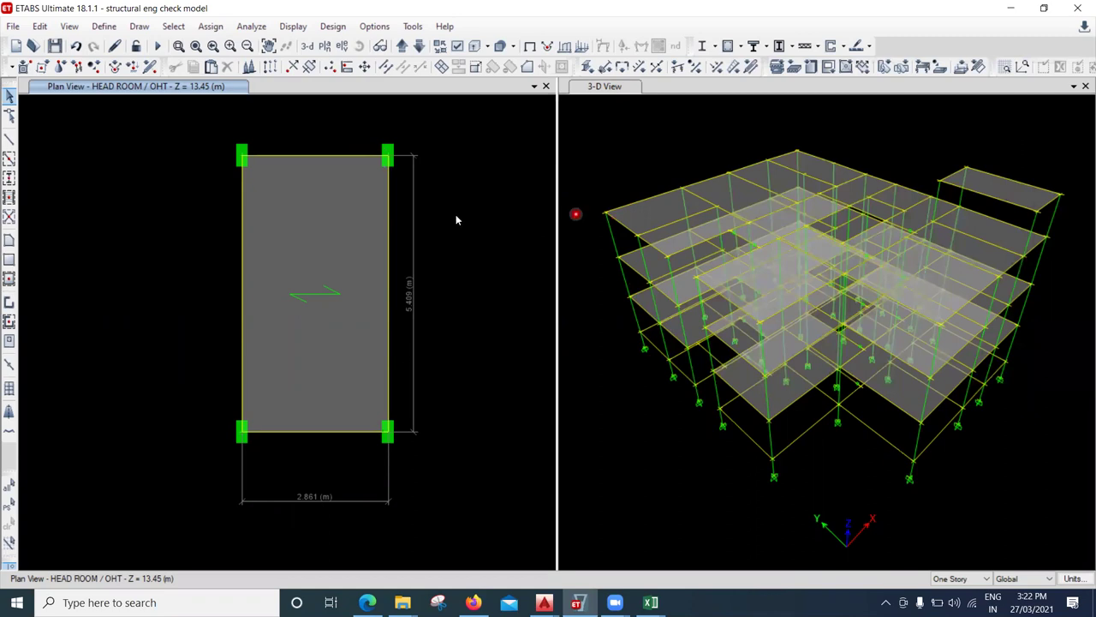
click(443, 198)
click(470, 221)
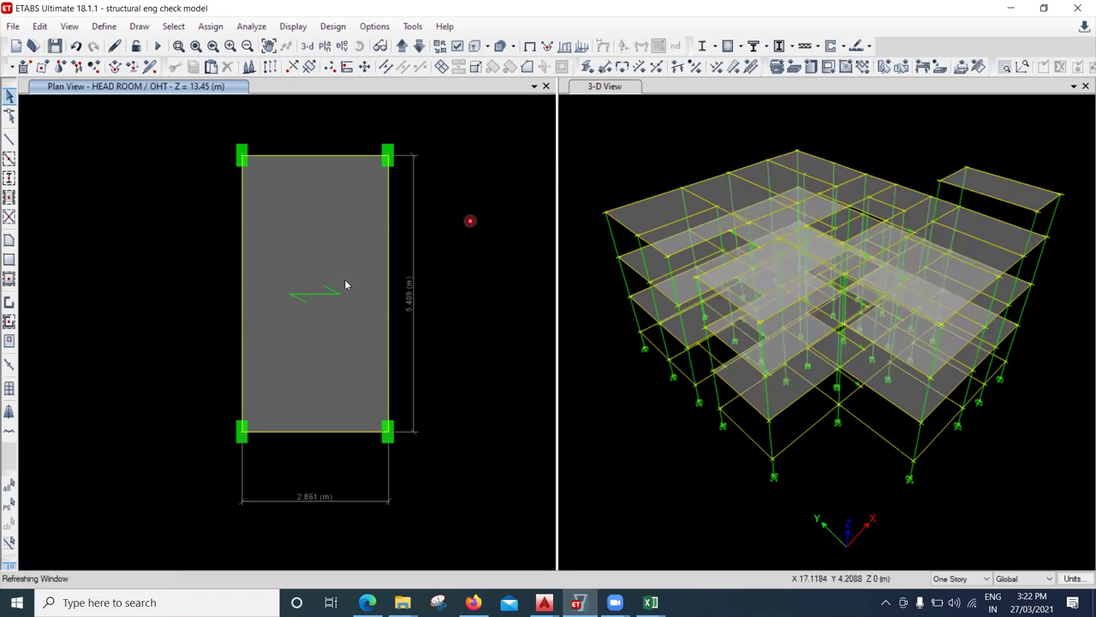
click(315, 277)
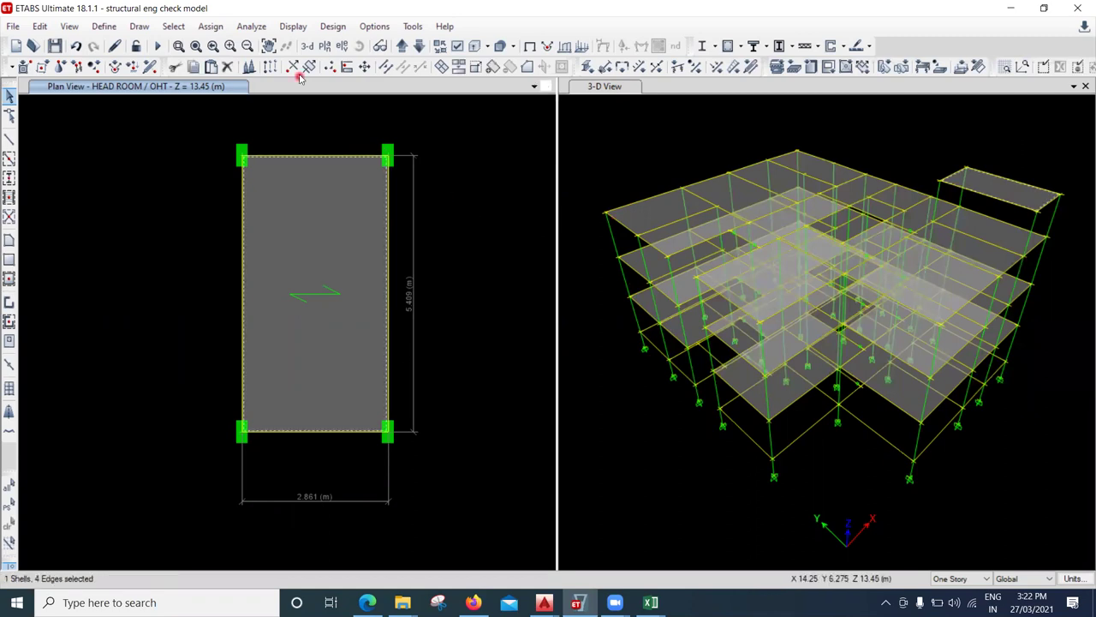
Apply a uniform 5.2 kN/m² SIDL gravity shell load to the selected slab
click(218, 29)
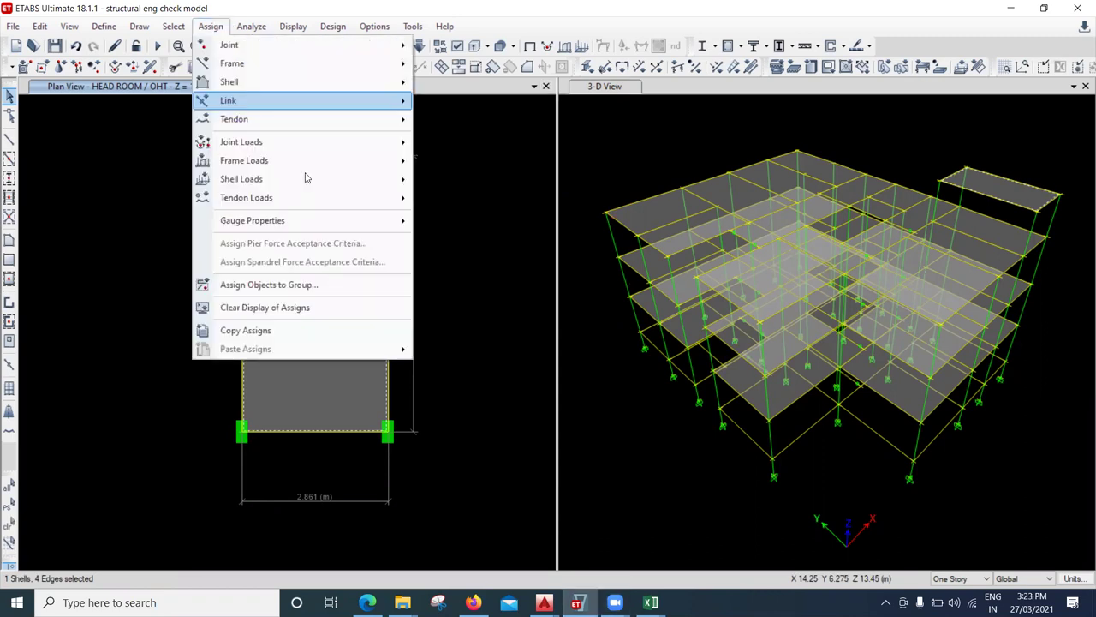
mouse_move(326, 178)
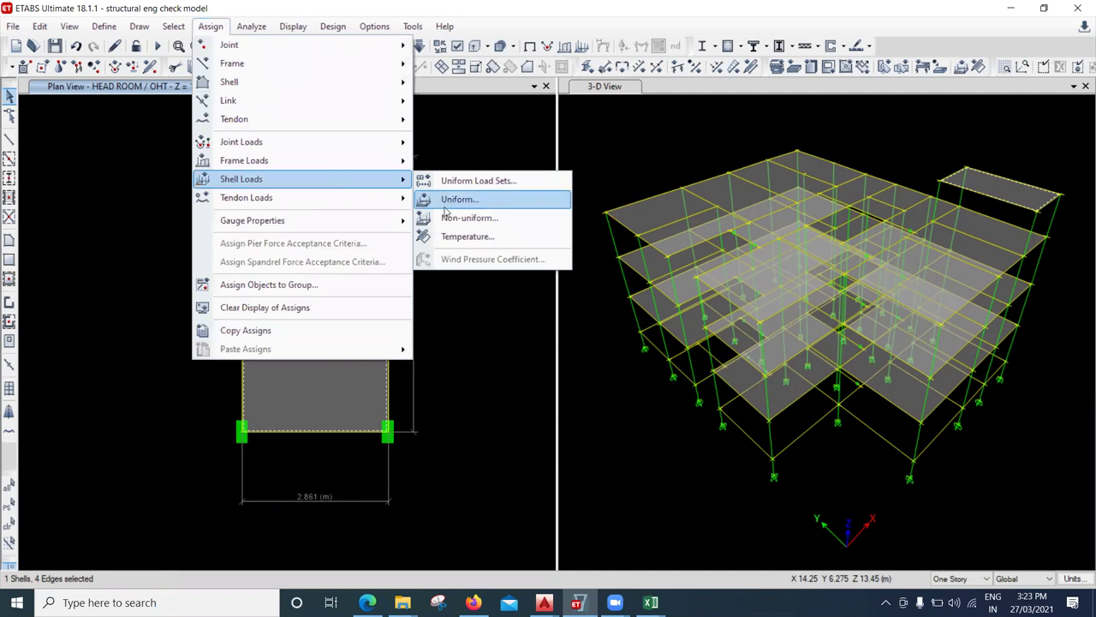
click(514, 241)
drag(512, 220, 655, 116)
click(746, 156)
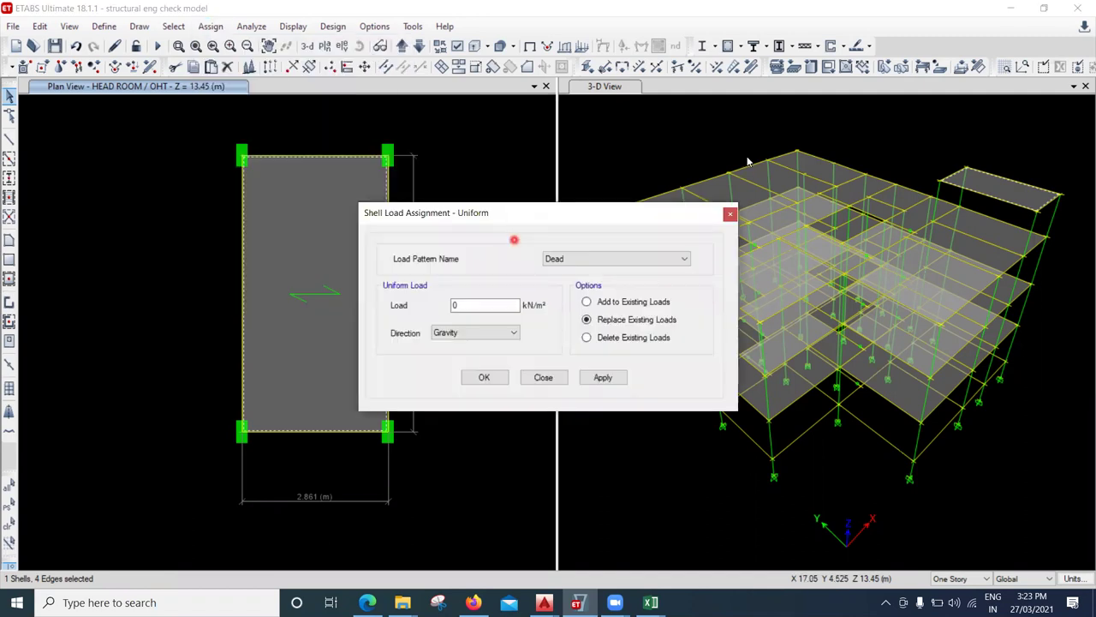
click(730, 185)
click(616, 200)
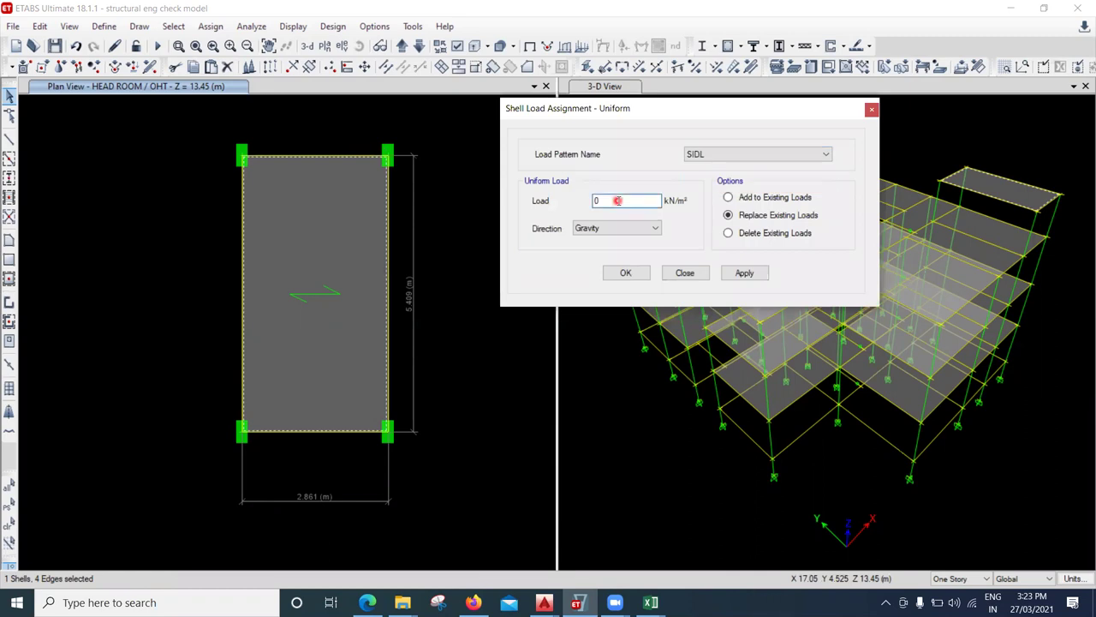
text(5.2)
click(675, 184)
click(745, 274)
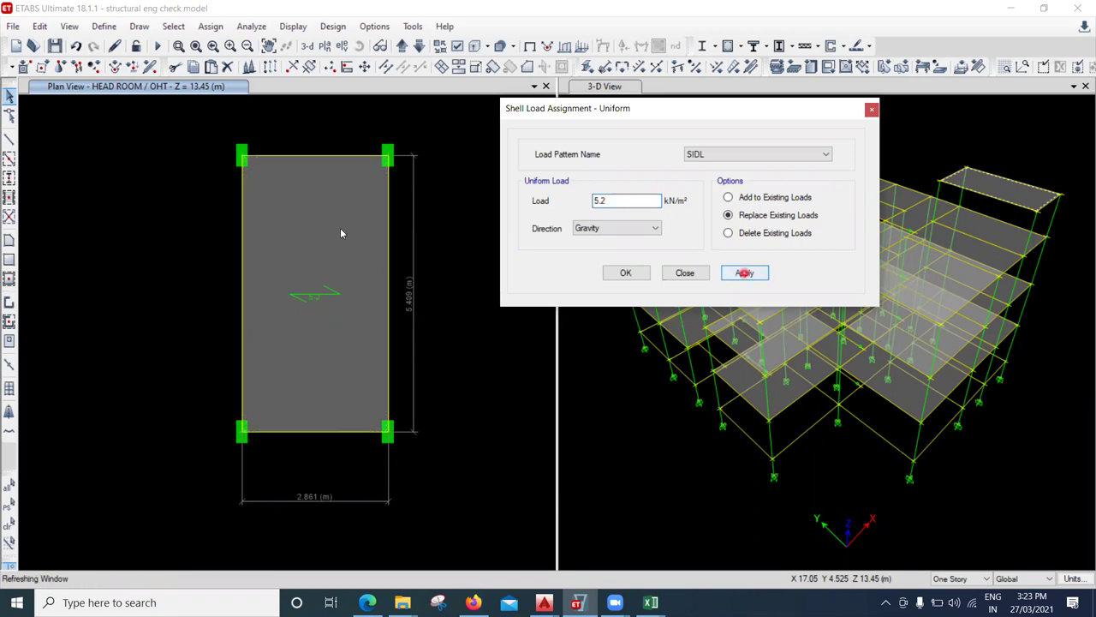
Check the slab's displayed SIDL load and close the uniform shell load window
click(332, 346)
click(342, 335)
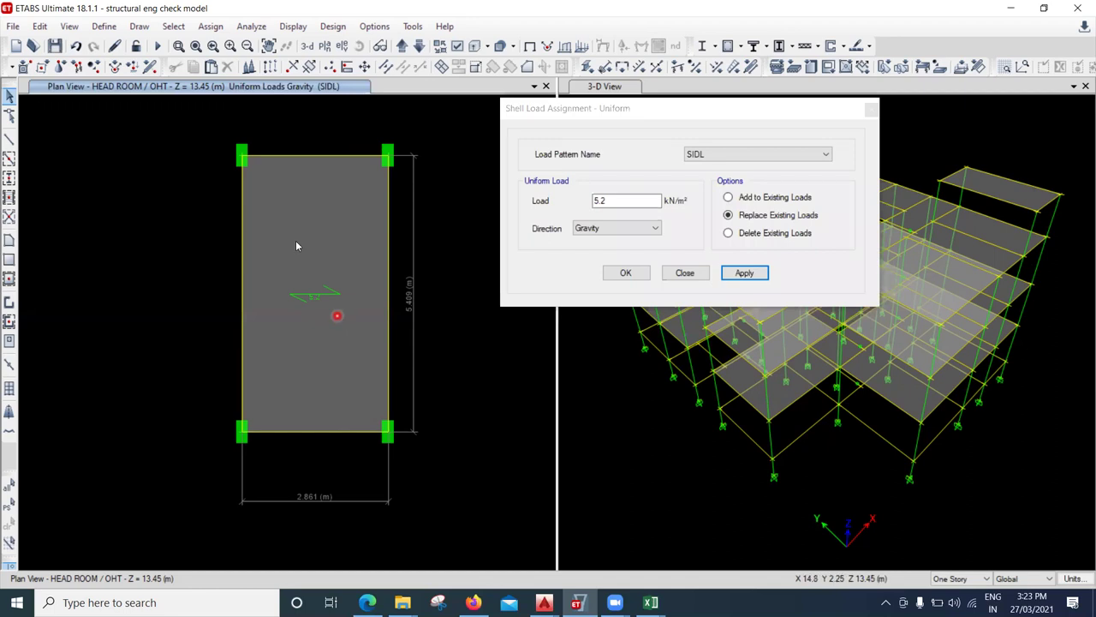
click(684, 275)
Inspect the Head Room / OHT slab plan to confirm its 5.2 kN/m² SIDL load label
click(303, 342)
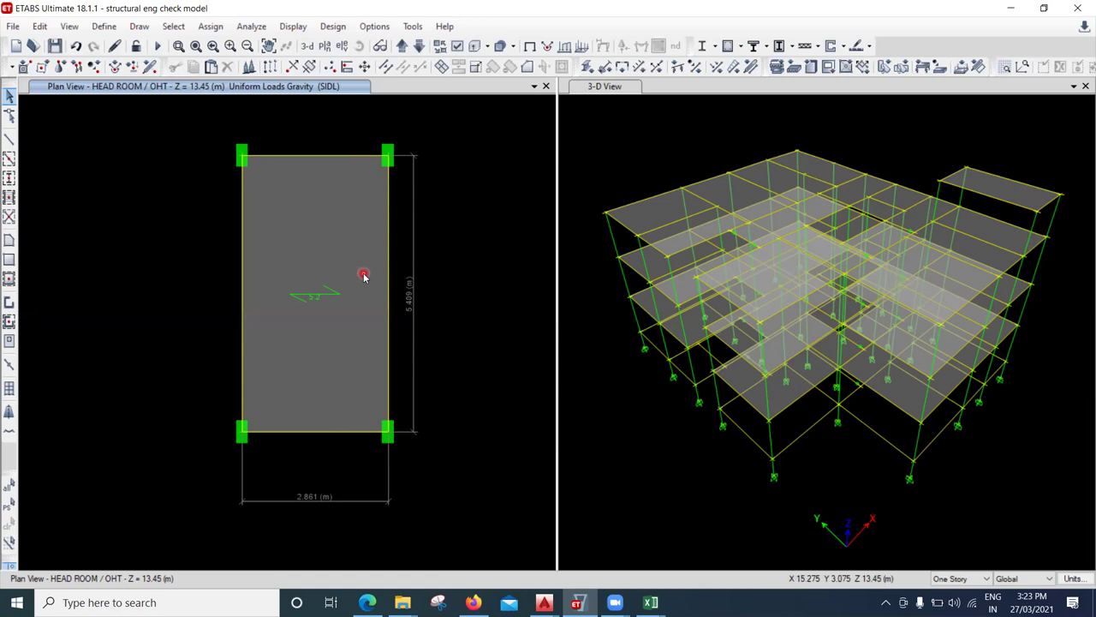
click(407, 395)
click(325, 249)
click(322, 321)
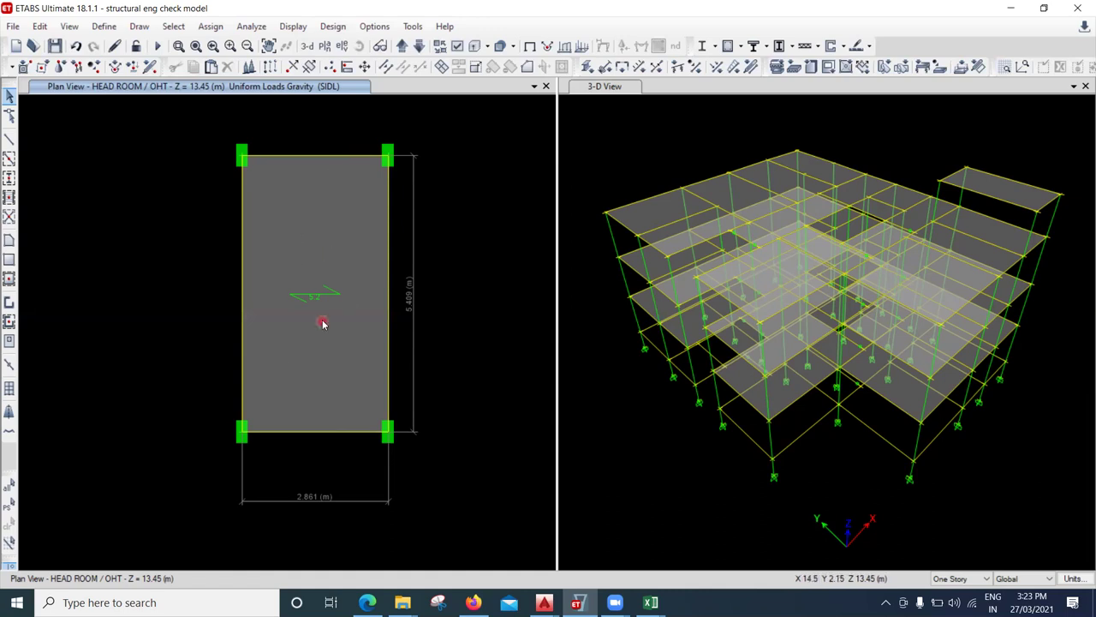
click(347, 293)
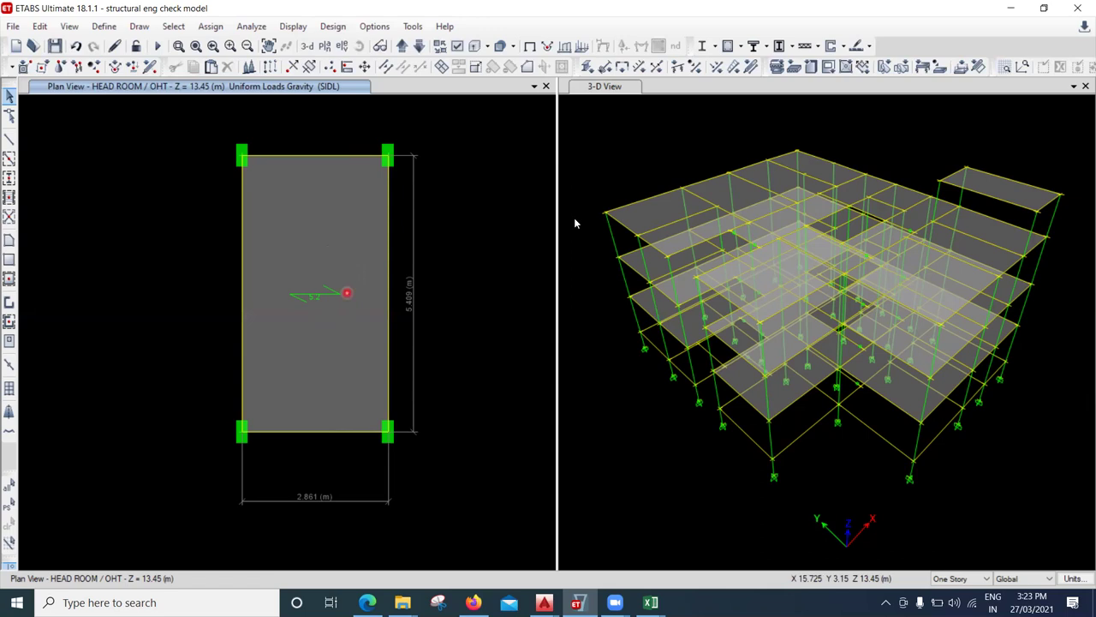